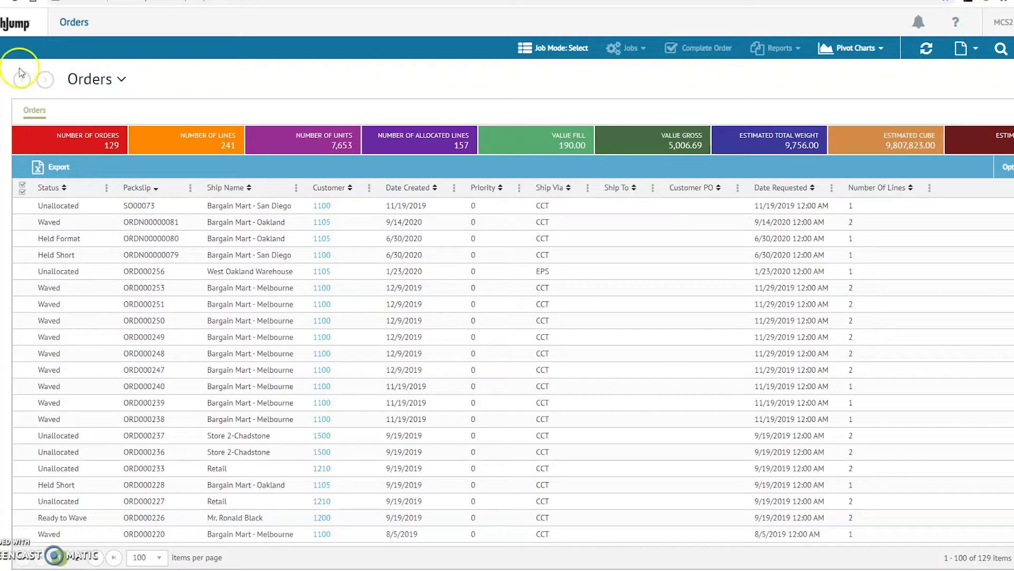
Move the Ship Name column after Ship Via and save the column configuration
{"action": "left_click_drag", "start_coordinate": [224, 191], "coordinate": [568, 190]}
{"action": "left_click", "coordinate": [448, 191]}
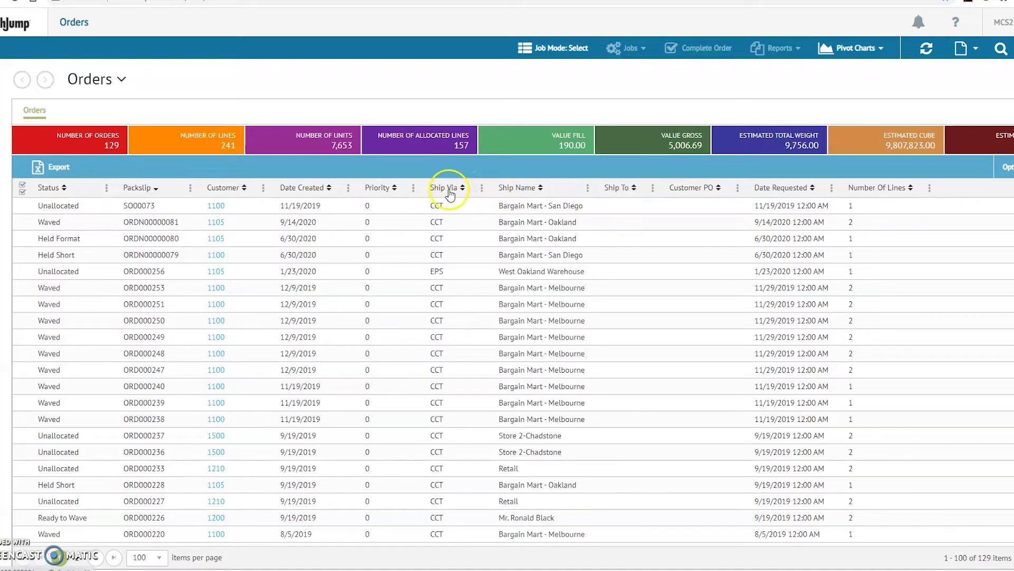
{"action": "left_click", "coordinate": [513, 197]}
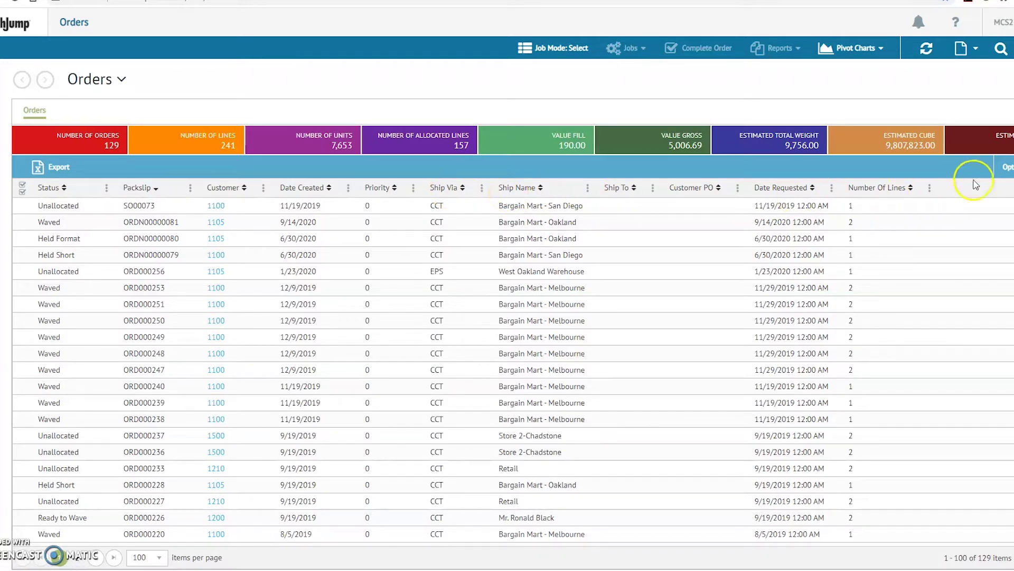
{"action": "left_click", "coordinate": [1007, 167]}
{"action": "left_click", "coordinate": [930, 193]}
In the Status column's Columns list, check Date Ordered and uncheck Date Created
{"action": "left_click", "coordinate": [108, 189]}
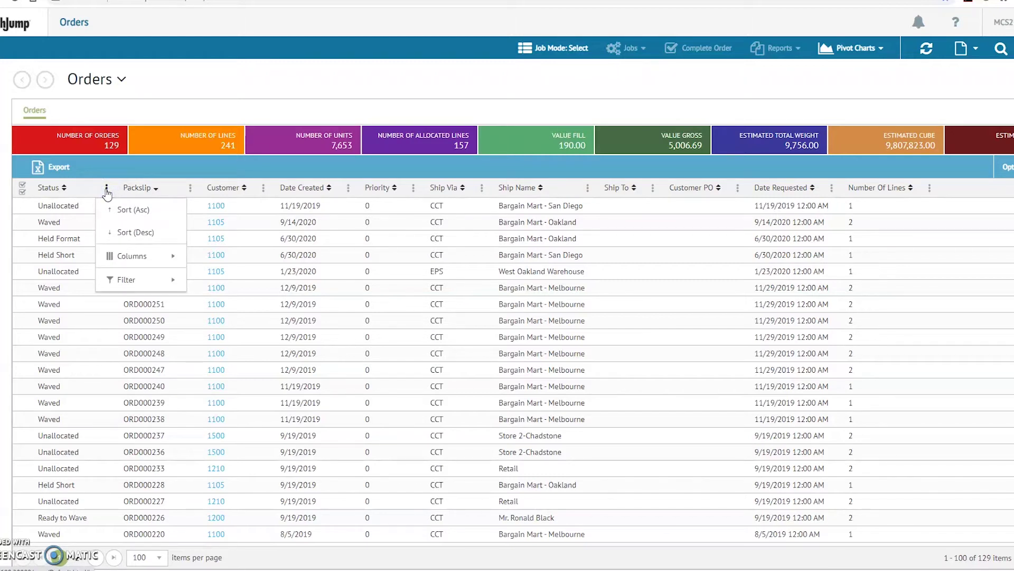
{"action": "left_click", "coordinate": [131, 281]}
{"action": "left_click", "coordinate": [132, 257]}
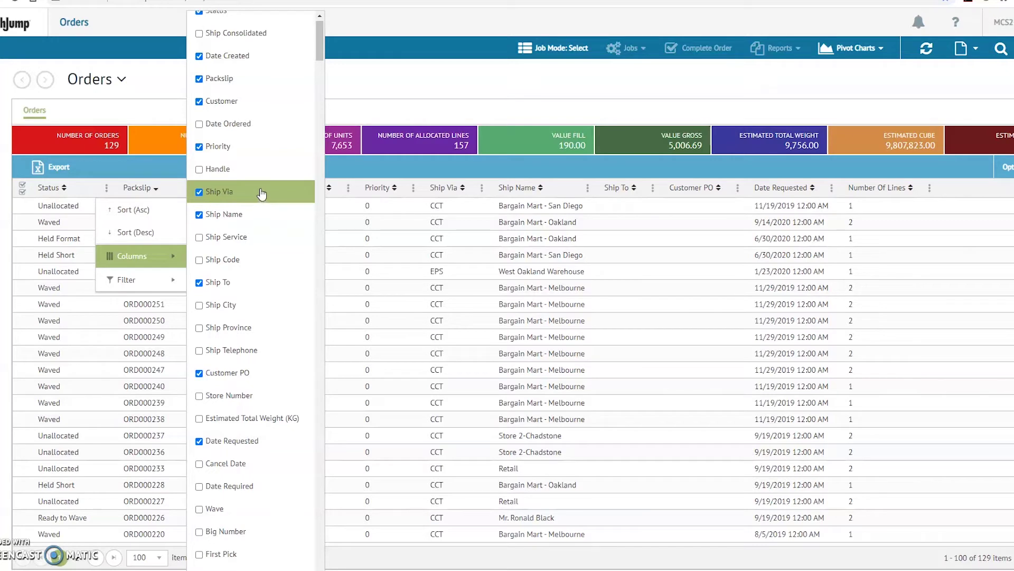
{"action": "left_click", "coordinate": [201, 126]}
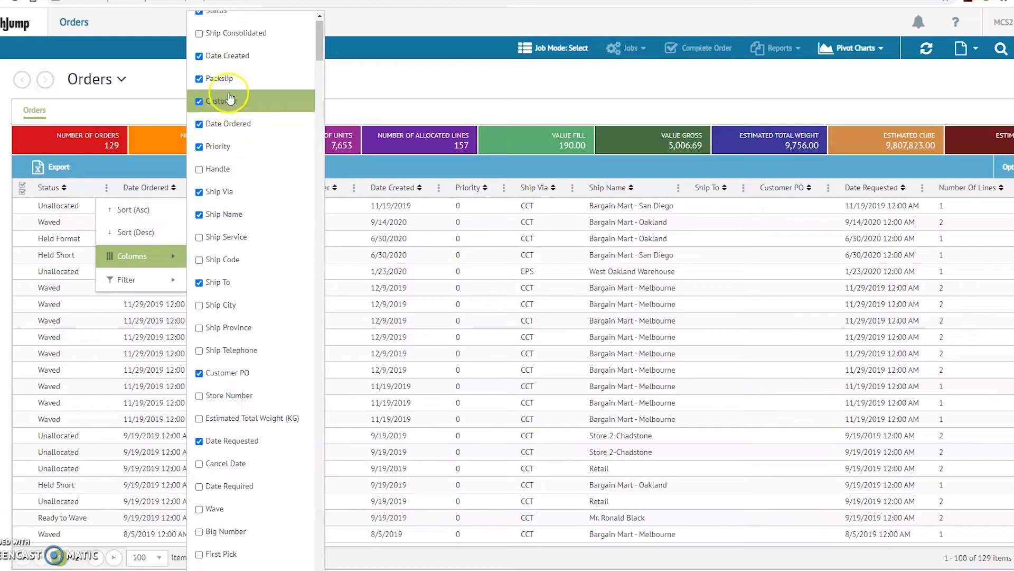
{"action": "left_click", "coordinate": [200, 57]}
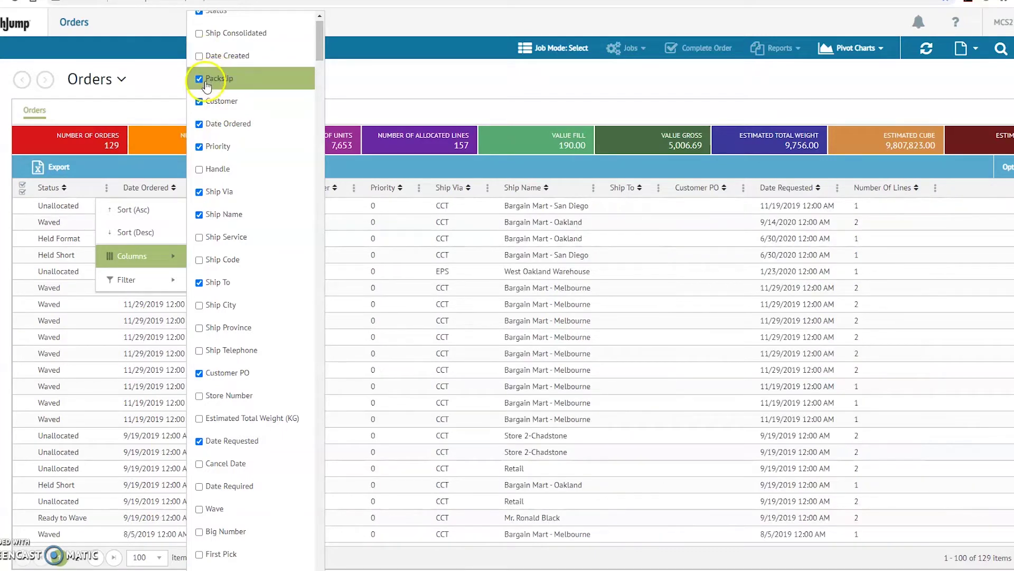
{"action": "left_click", "coordinate": [332, 108]}
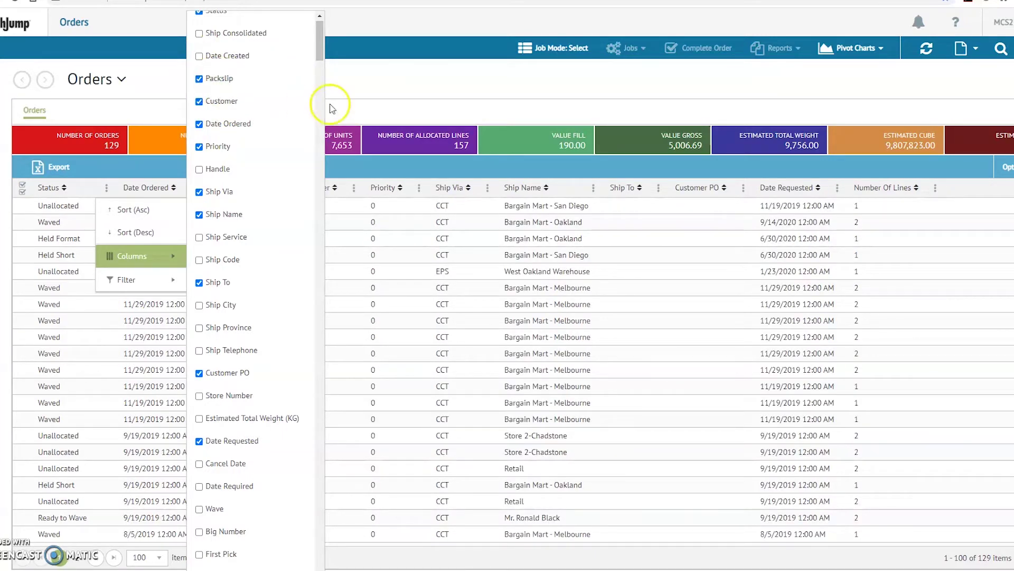
{"action": "left_click", "coordinate": [387, 88]}
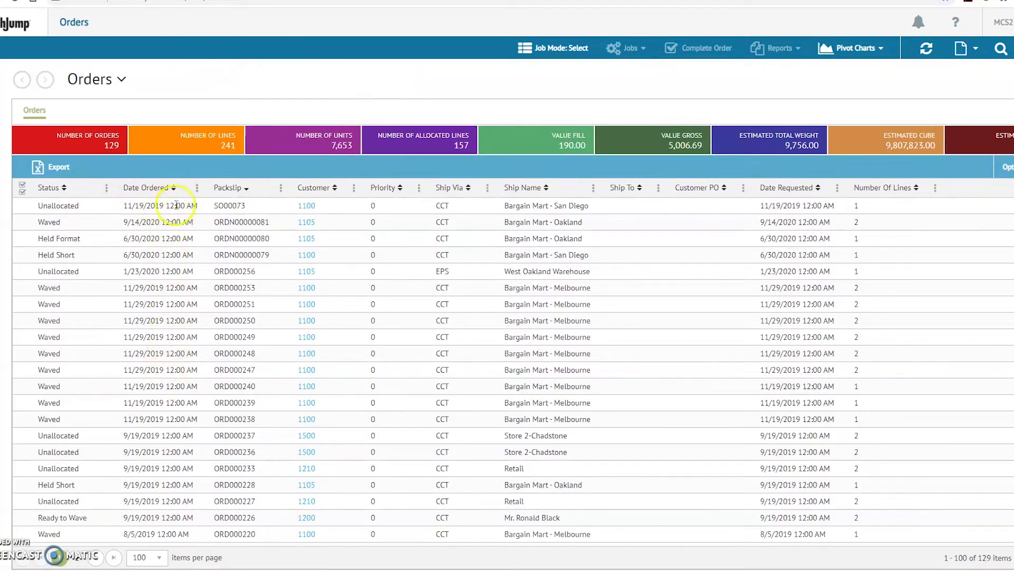
Drag Date Ordered to follow Packslip and save the grid configuration
{"action": "left_click_drag", "start_coordinate": [138, 190], "coordinate": [289, 191]}
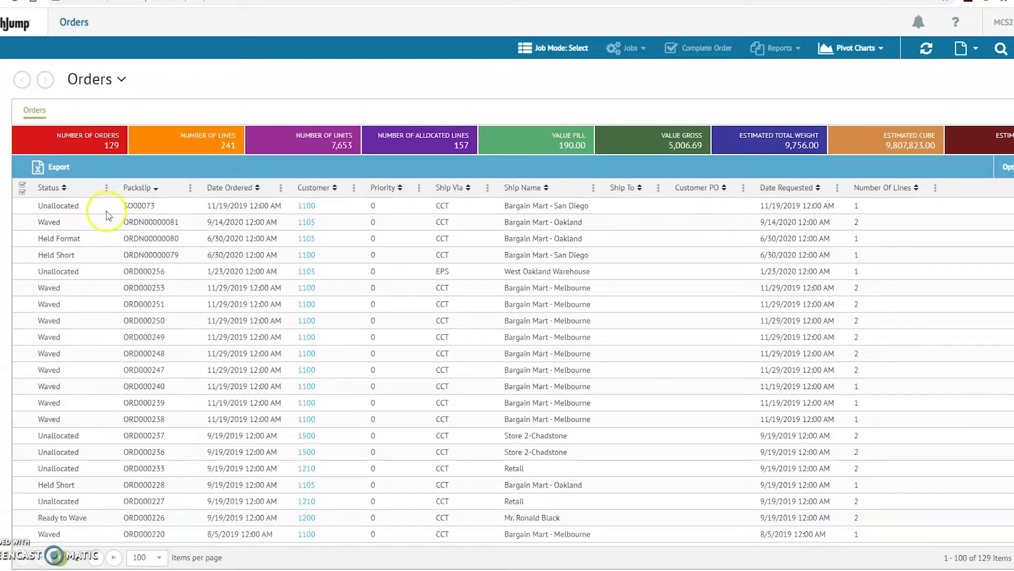
{"action": "left_click", "coordinate": [1005, 166]}
{"action": "left_click", "coordinate": [938, 192]}
Filter the Status column to Unallocated Or Held Short, showing 34 orders
{"action": "left_click", "coordinate": [107, 188]}
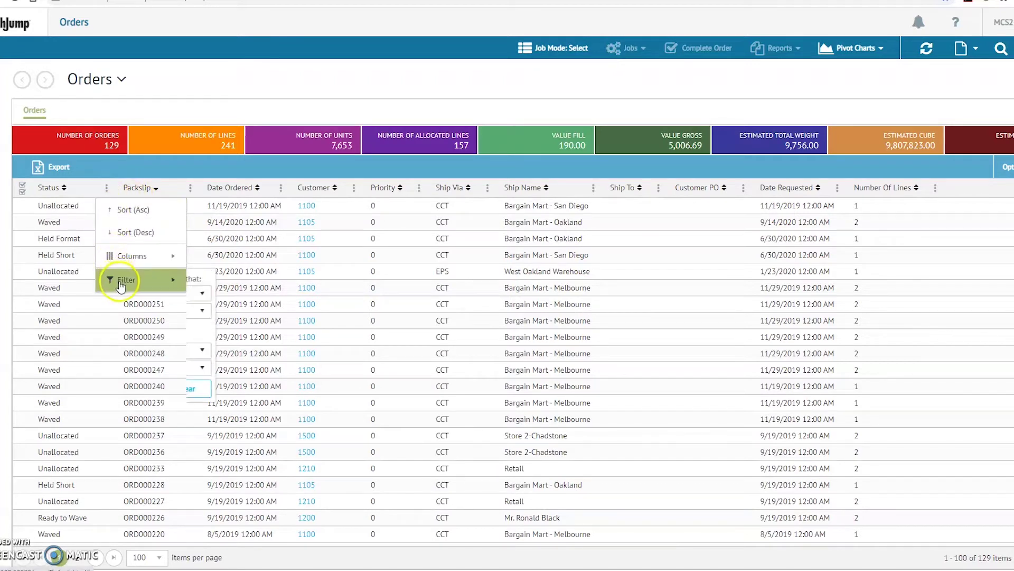
{"action": "mouse_move", "coordinate": [121, 285]}
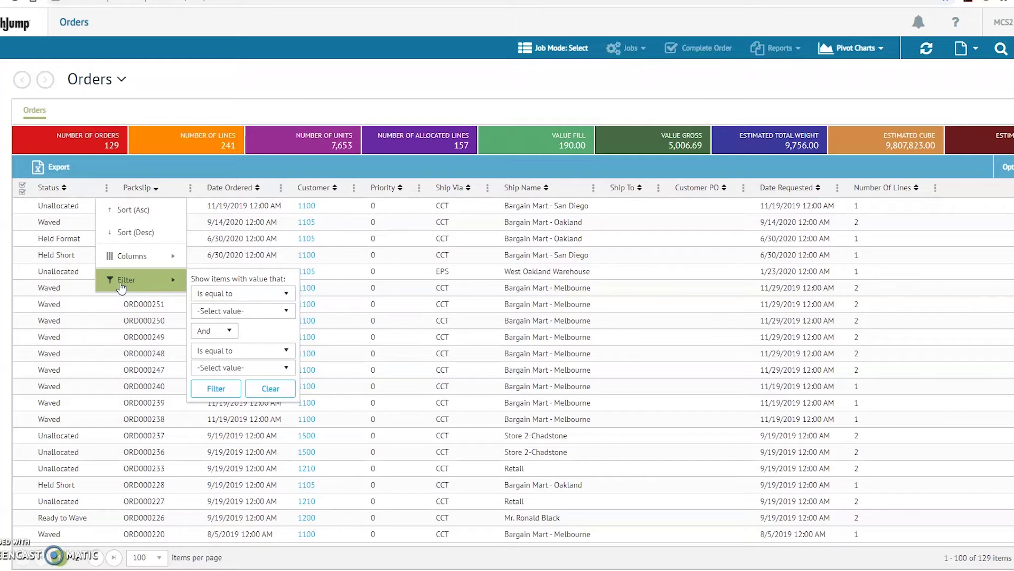
{"action": "left_click", "coordinate": [286, 311]}
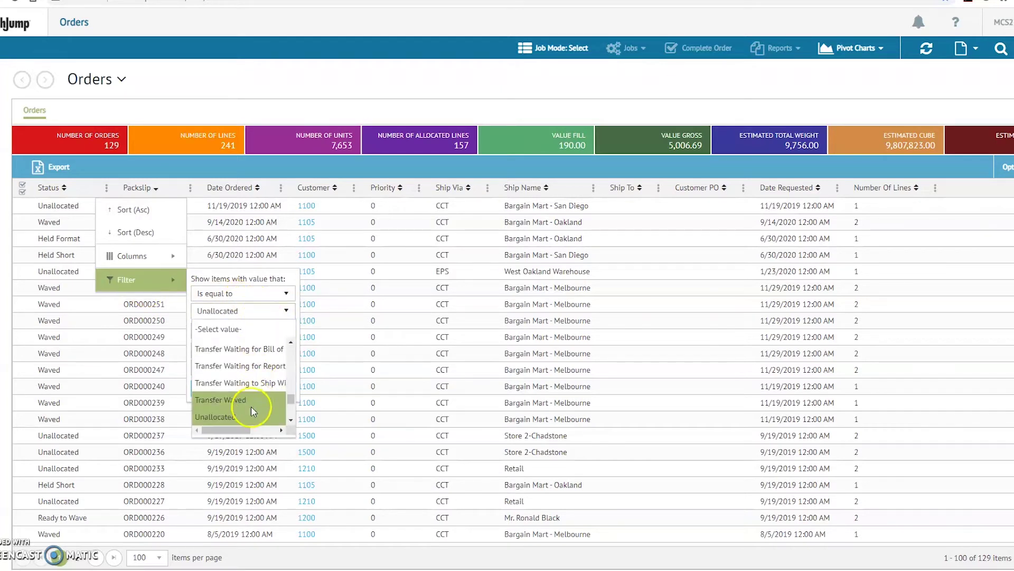
{"action": "left_click", "coordinate": [248, 416]}
{"action": "left_click", "coordinate": [226, 331]}
{"action": "left_click", "coordinate": [213, 373]}
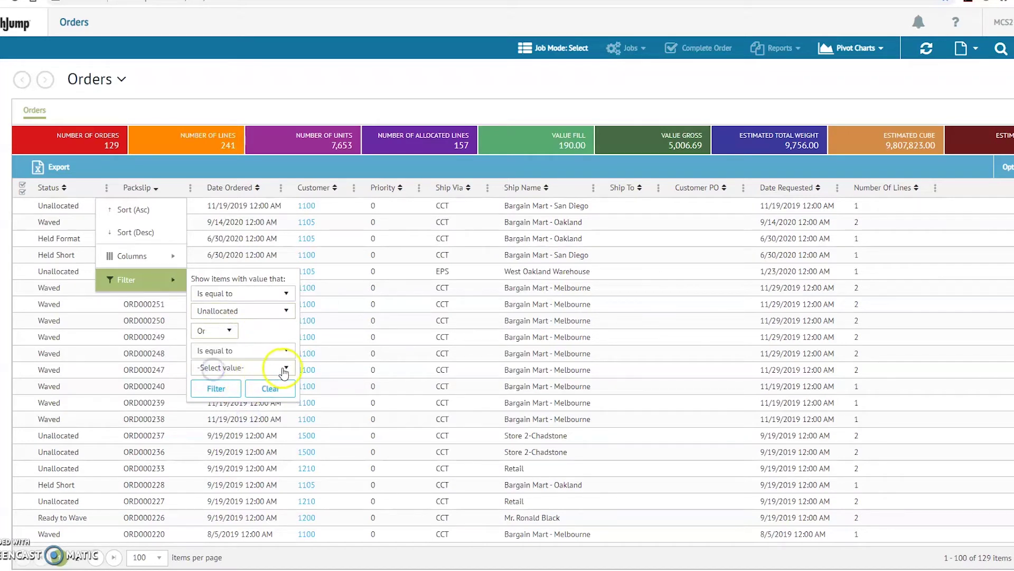
{"action": "left_click", "coordinate": [287, 368]}
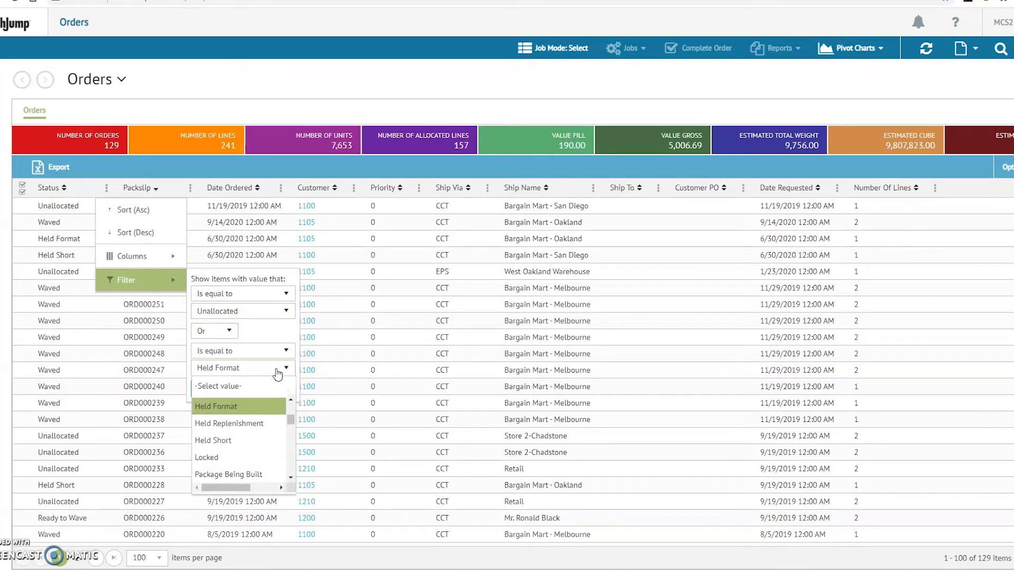
{"action": "left_click", "coordinate": [269, 405]}
{"action": "left_click", "coordinate": [249, 440]}
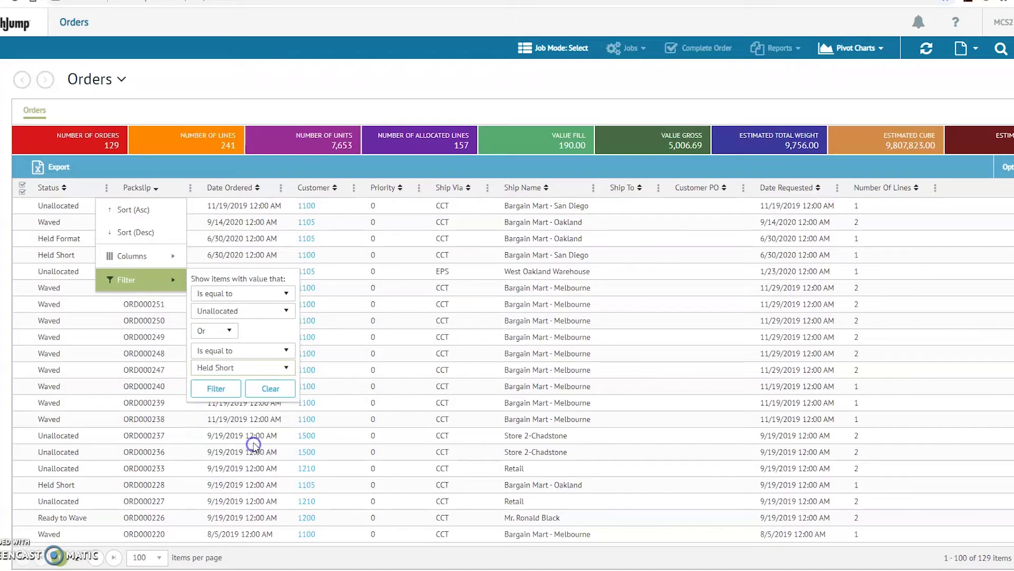
{"action": "left_click", "coordinate": [218, 389]}
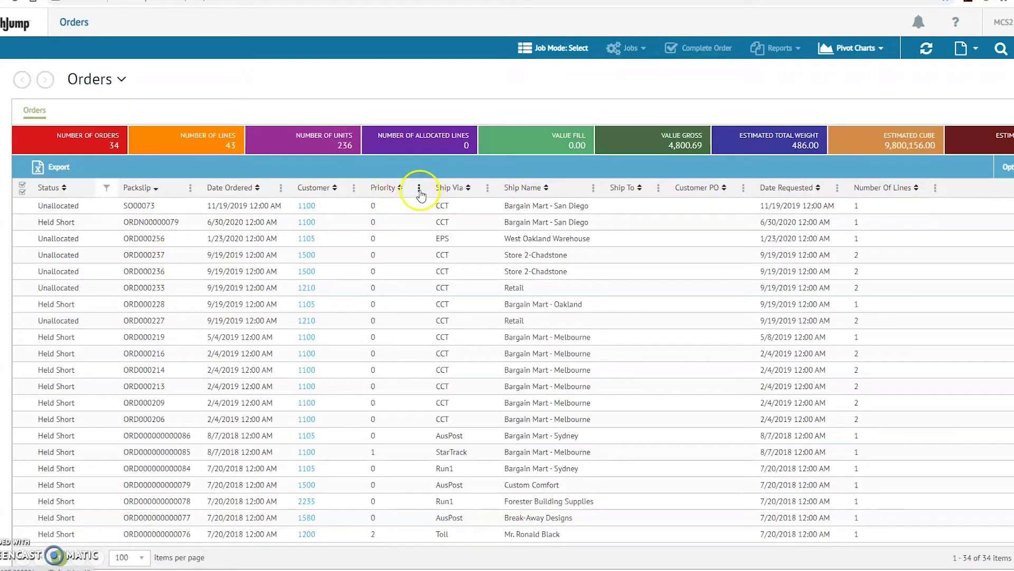
Filter the Priority column to show only priority 1 orders
{"action": "left_click", "coordinate": [419, 188]}
{"action": "mouse_move", "coordinate": [439, 279]}
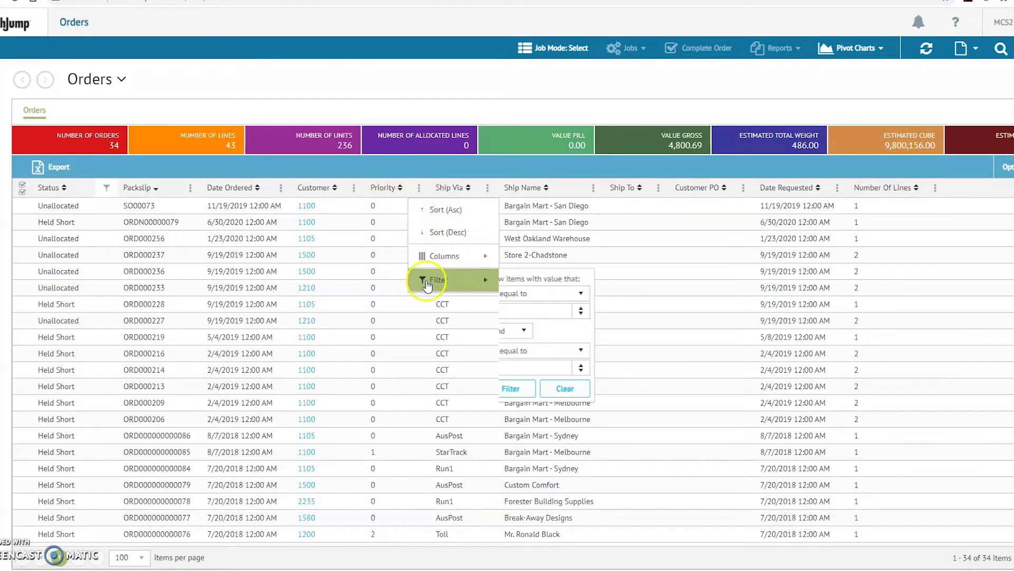
{"action": "left_click", "coordinate": [521, 308]}
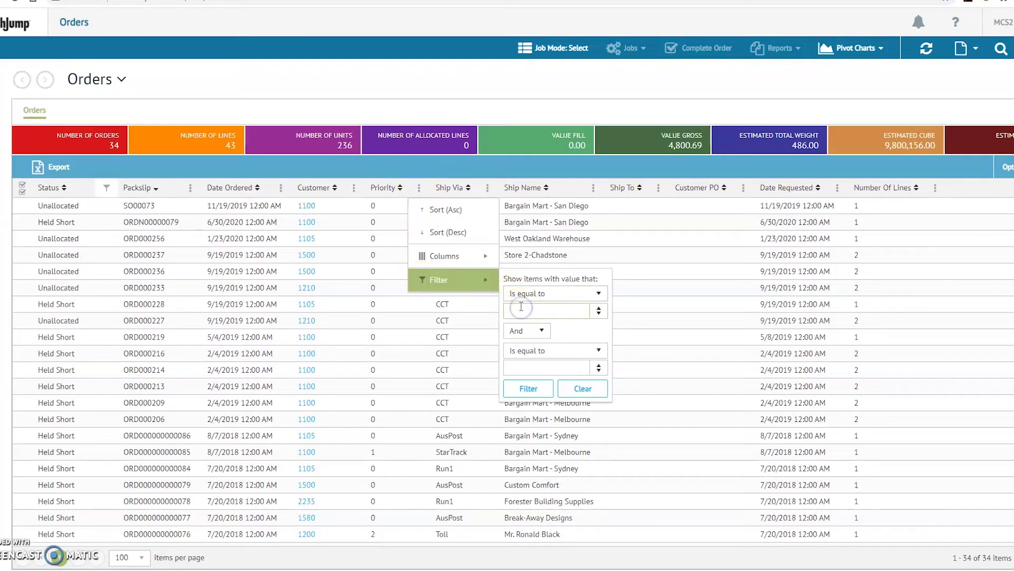
{"action": "type", "text": "1"}
{"action": "key", "text": "Return"}
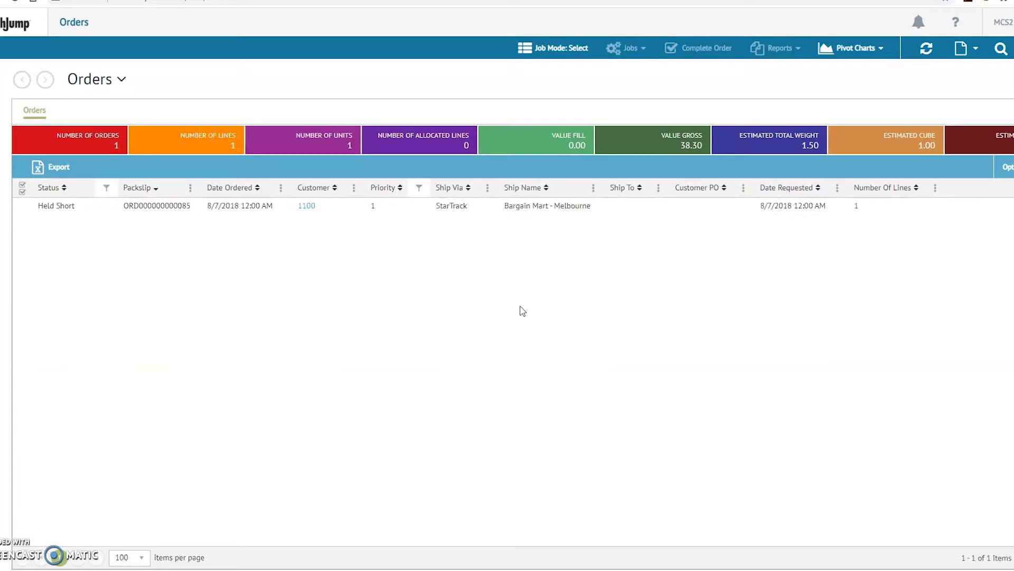
Select the Held Short order and view its jobs list without running any job
{"action": "left_click", "coordinate": [217, 207]}
{"action": "left_click", "coordinate": [643, 48]}
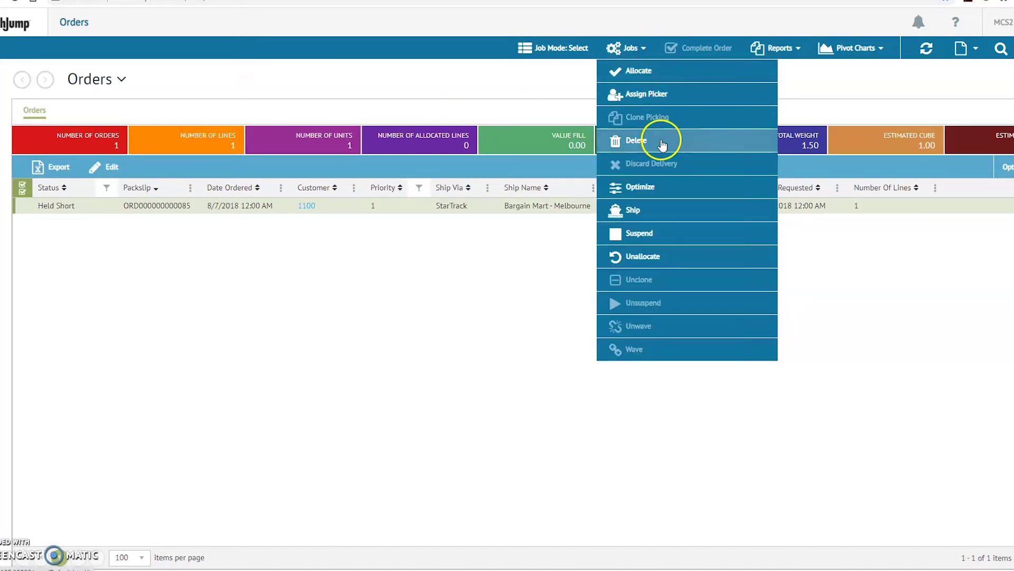
{"action": "left_click", "coordinate": [367, 88]}
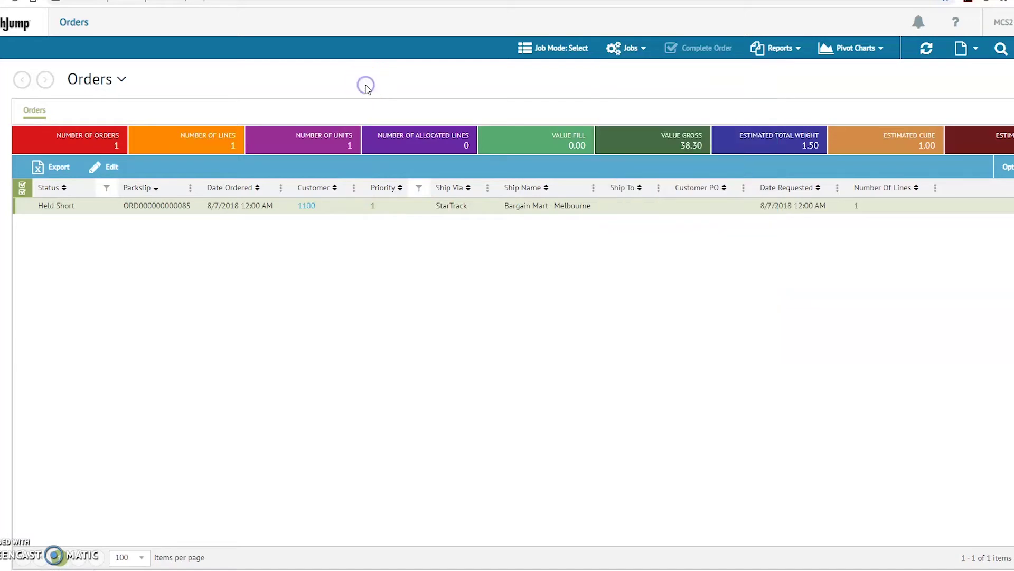
Clear the Priority and Status filters so all 129 orders are listed
{"action": "left_click", "coordinate": [420, 189]}
{"action": "mouse_move", "coordinate": [465, 292]}
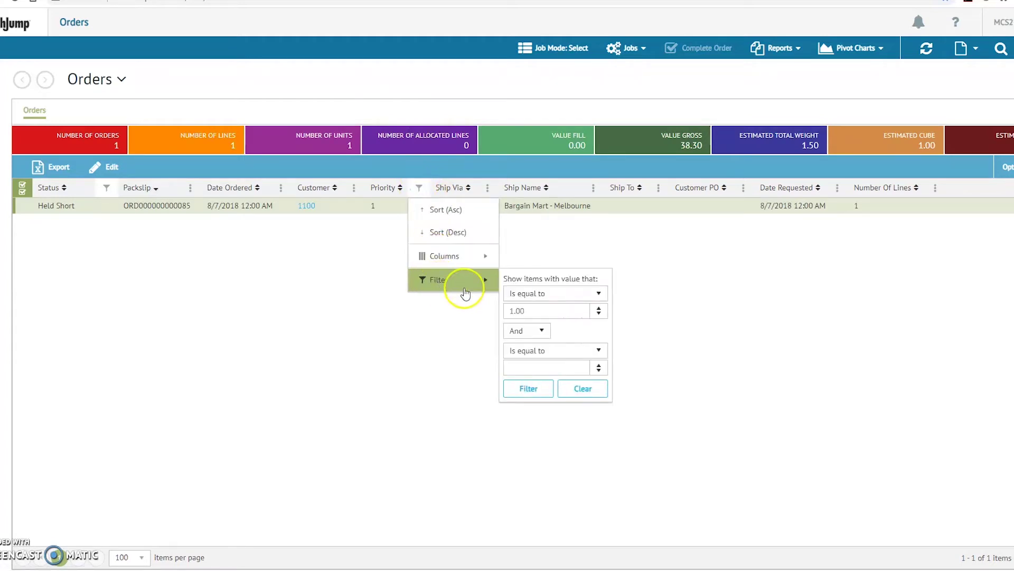
{"action": "left_click", "coordinate": [579, 388]}
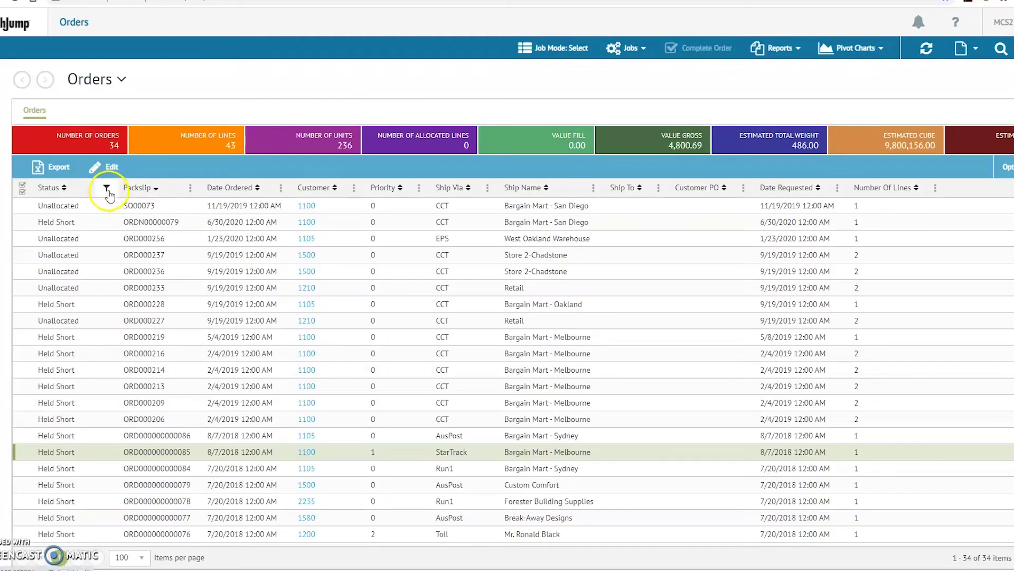
{"action": "left_click", "coordinate": [106, 187]}
{"action": "mouse_move", "coordinate": [129, 280]}
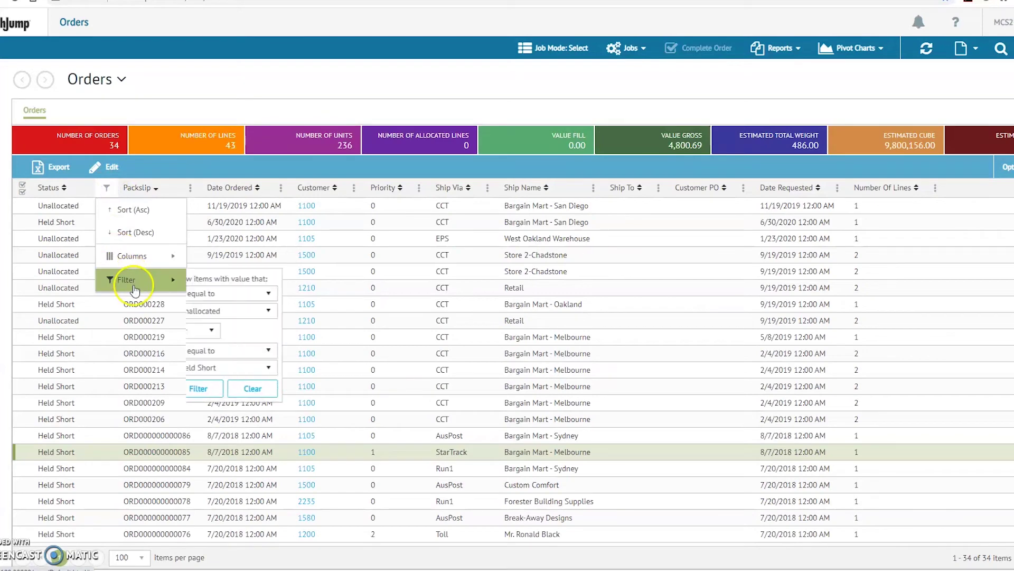
{"action": "left_click", "coordinate": [270, 389]}
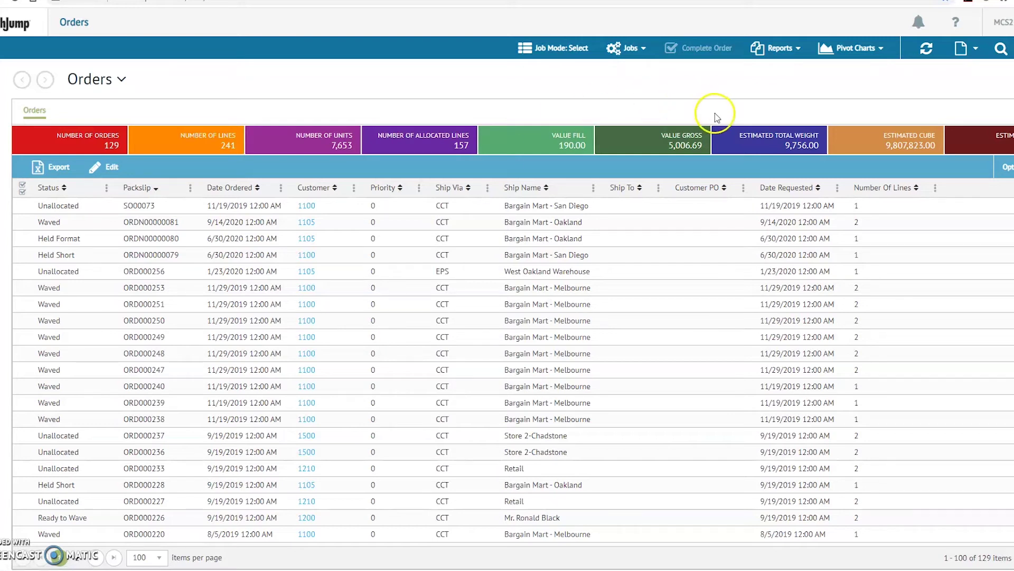
Search with Ship Via set to 'Toll', narrowing the grid to 6 orders
{"action": "left_click", "coordinate": [1000, 49]}
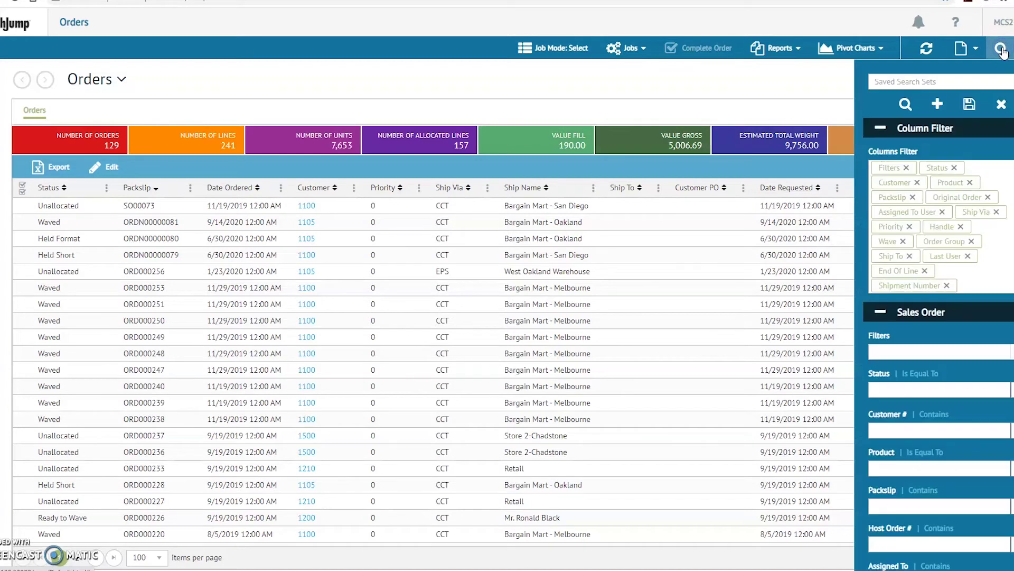
{"action": "left_click", "coordinate": [883, 128]}
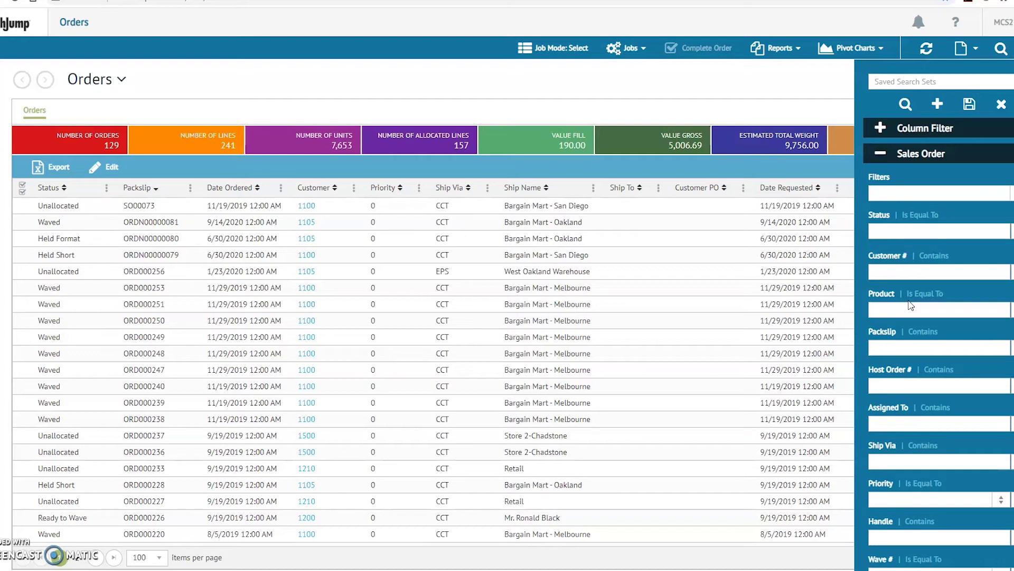
{"action": "left_click", "coordinate": [909, 253]}
{"action": "left_click", "coordinate": [888, 460]}
{"action": "type", "text": "Toll"}
{"action": "left_click", "coordinate": [905, 104]}
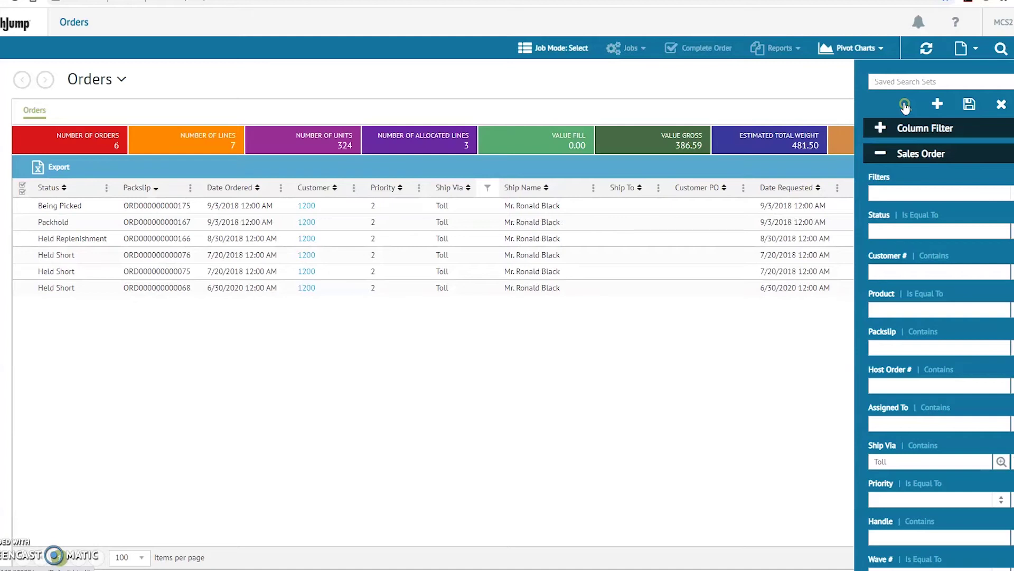
Save the search under the name 'Toll' and select it from Saved Search Sets
{"action": "left_click", "coordinate": [970, 104]}
{"action": "left_click", "coordinate": [595, 289]}
{"action": "left_click", "coordinate": [511, 290]}
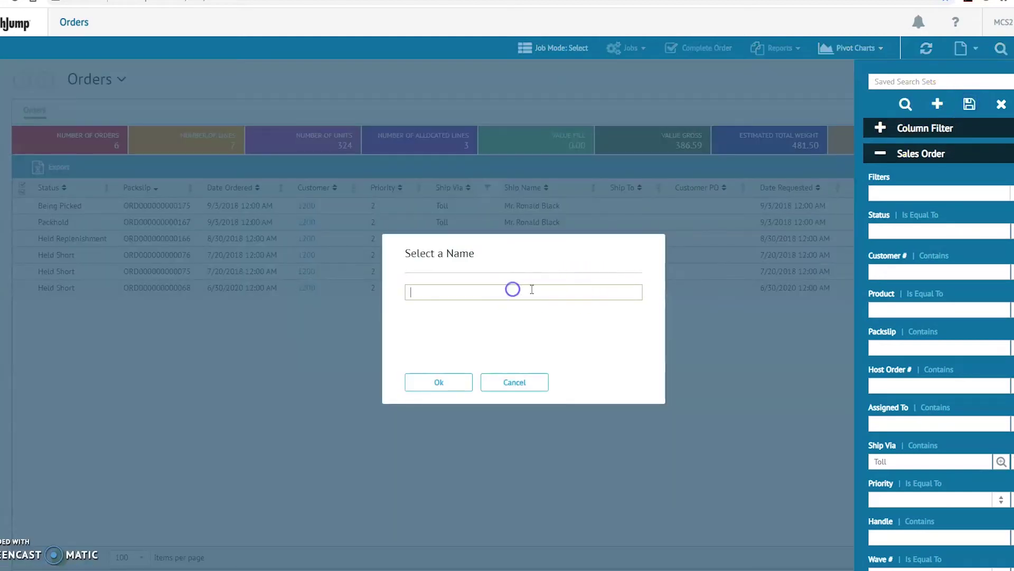
{"action": "type", "text": "Toll"}
{"action": "key", "text": "BackSpace"}
{"action": "key", "text": "BackSpace"}
{"action": "key", "text": "BackSpace"}
{"action": "type", "text": "oll"}
{"action": "key", "text": "Return"}
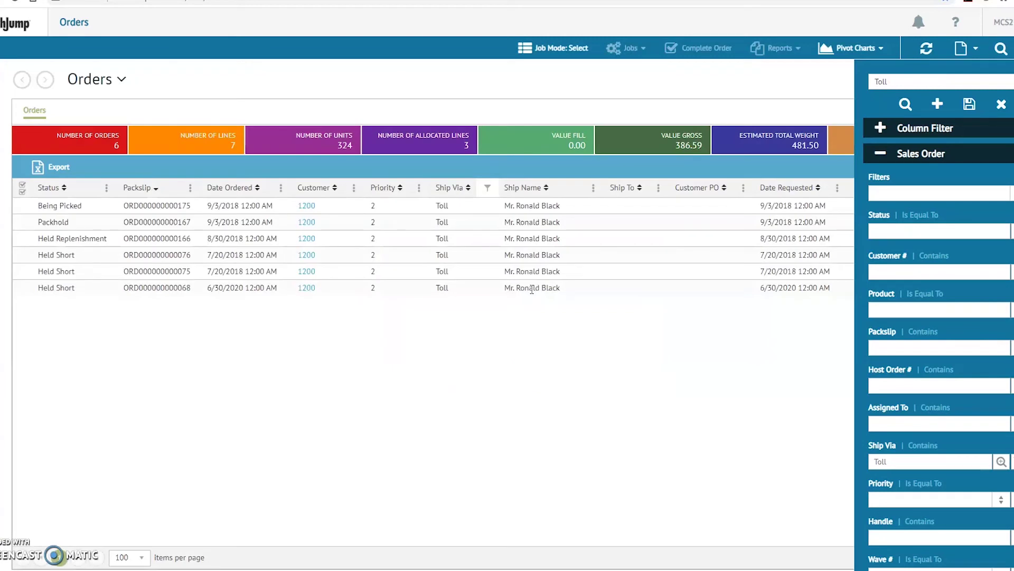
{"action": "left_click", "coordinate": [1000, 85]}
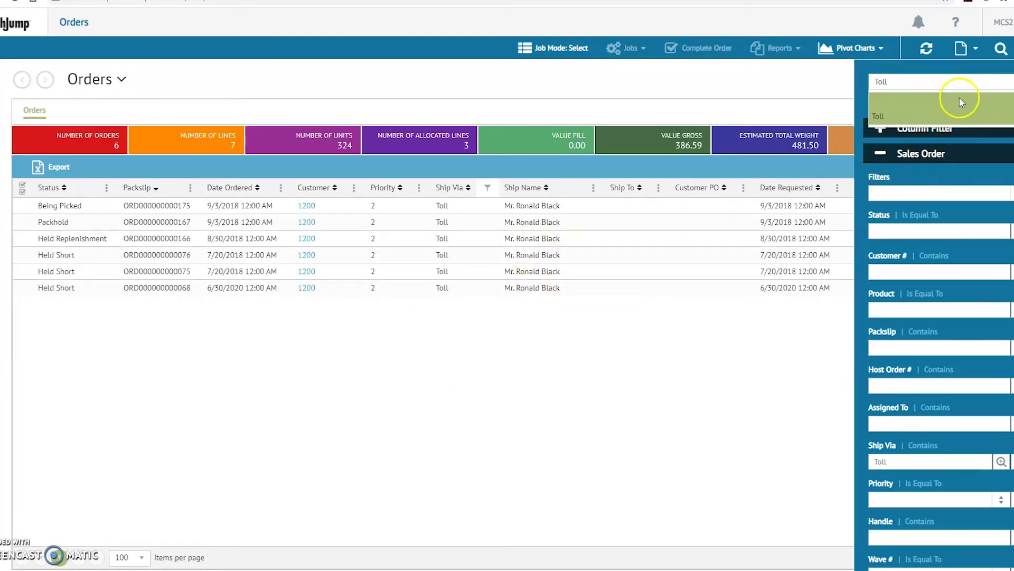
{"action": "left_click", "coordinate": [928, 116]}
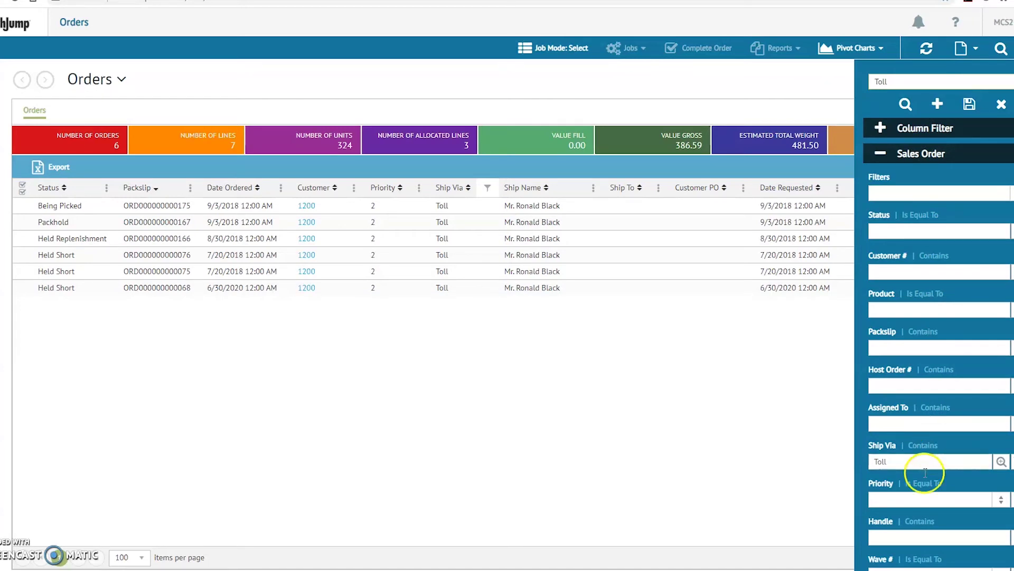
{"action": "left_click", "coordinate": [882, 500]}
{"action": "scroll", "coordinate": [938, 343], "scroll_direction": "down", "scroll_amount": 3}
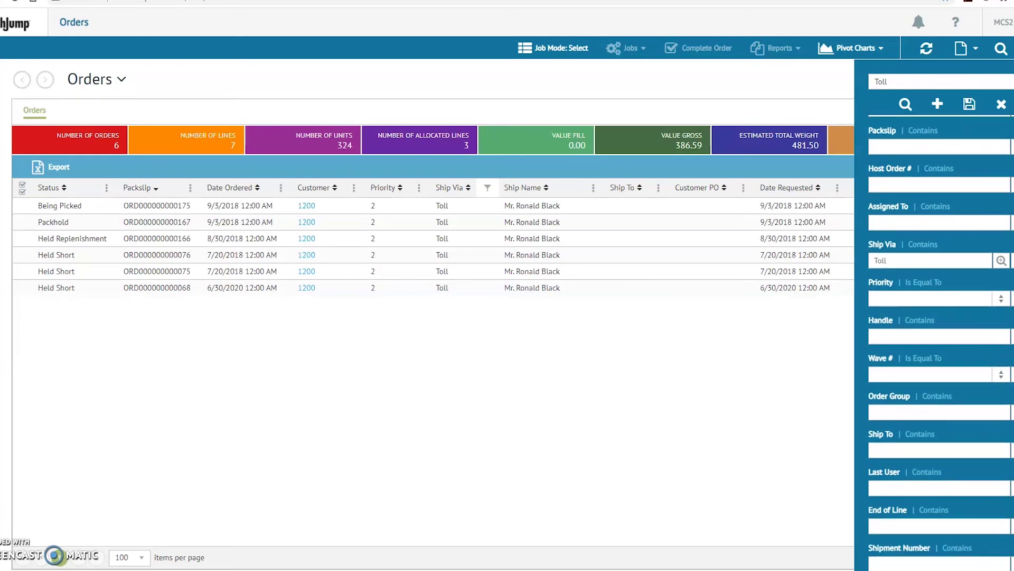
{"action": "scroll", "coordinate": [938, 344], "scroll_direction": "up", "scroll_amount": 3}
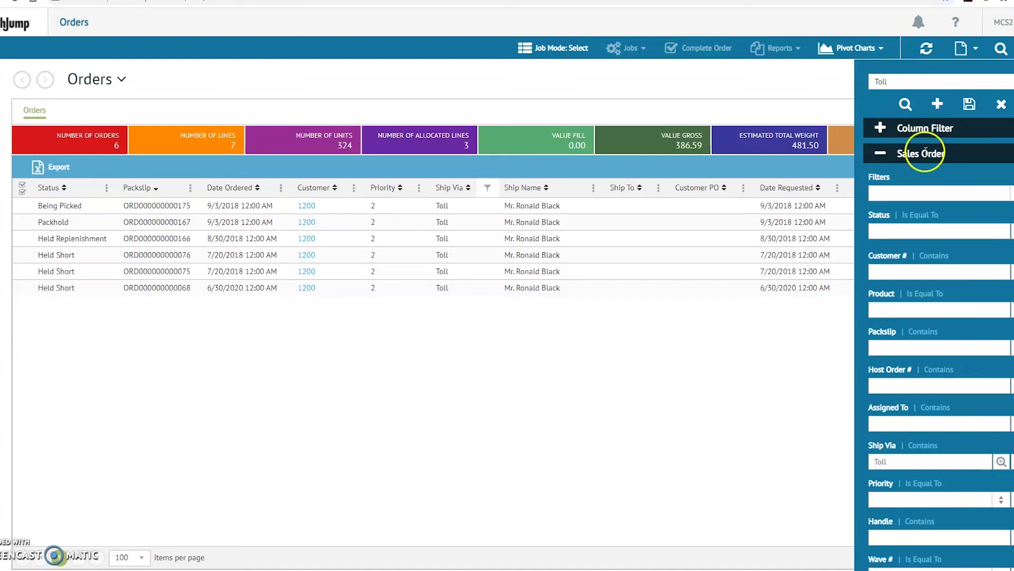
Remove the Product chip from the expanded Column Filter list
{"action": "left_click", "coordinate": [880, 131]}
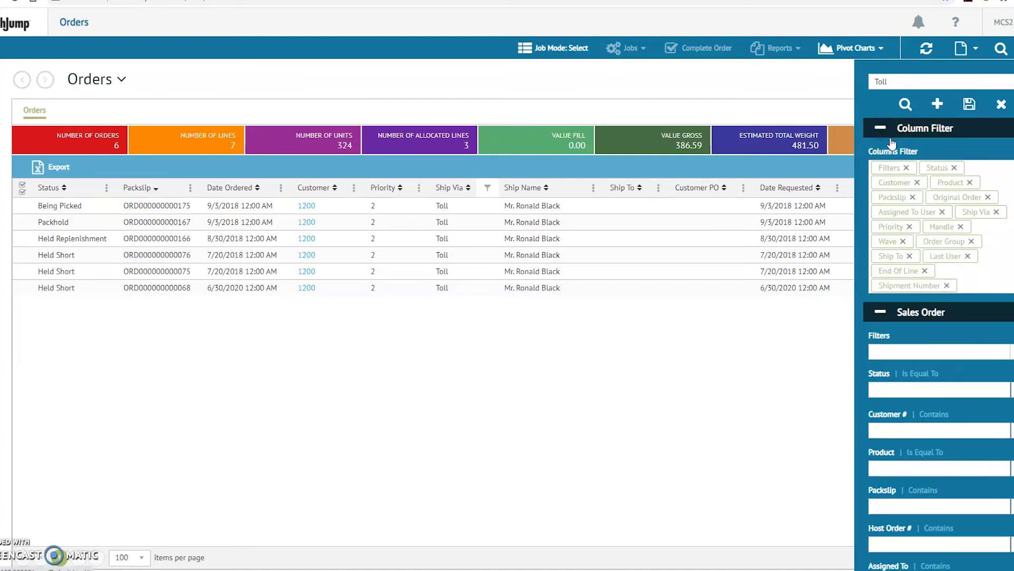
{"action": "left_click", "coordinate": [926, 227]}
{"action": "left_click", "coordinate": [969, 184]}
{"action": "left_click", "coordinate": [971, 183]}
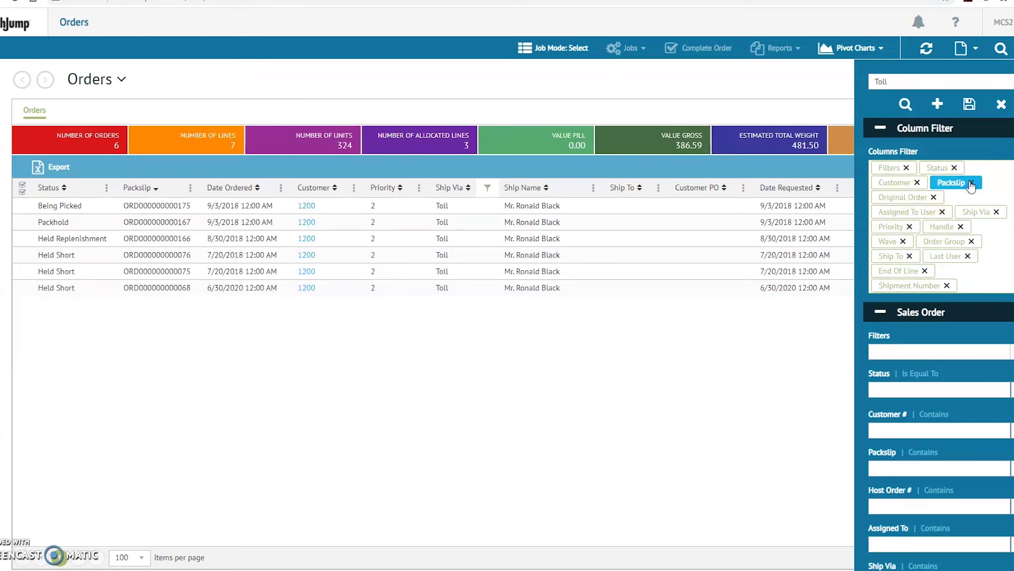
{"action": "left_click", "coordinate": [924, 351]}
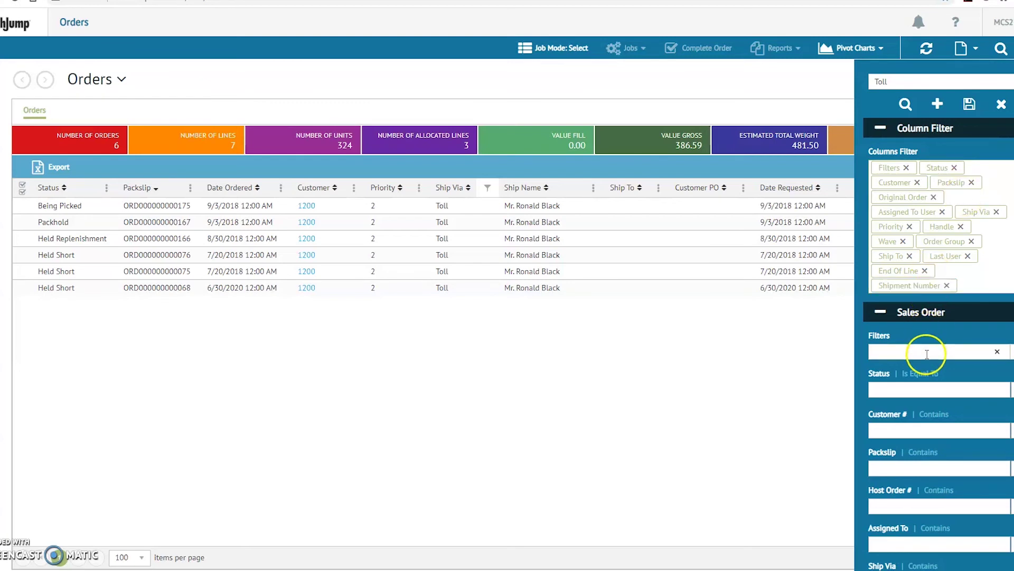
{"action": "left_click", "coordinate": [875, 469]}
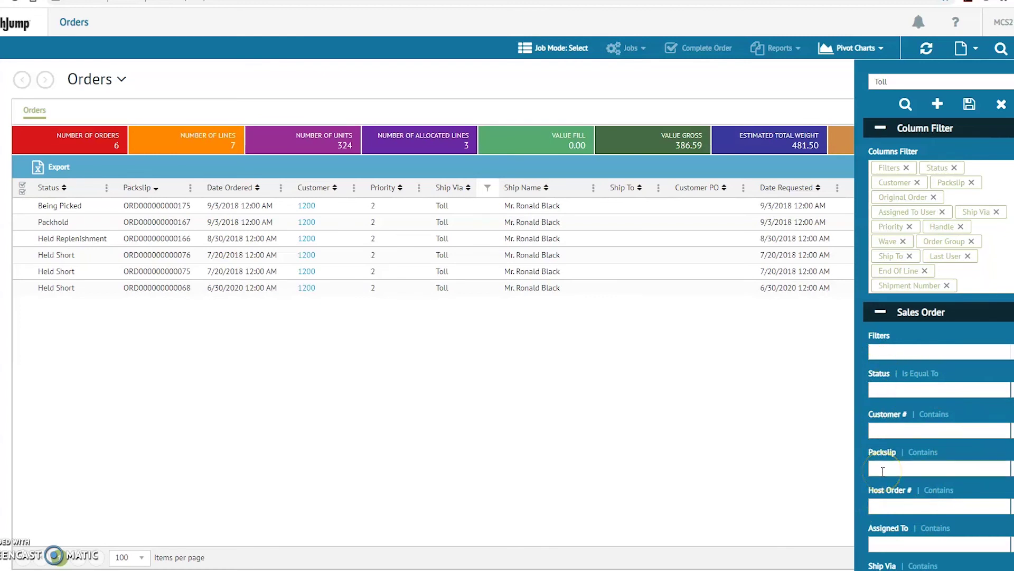
Drop Shipment Number from the filter fields and add Held Short
{"action": "left_click", "coordinate": [984, 281]}
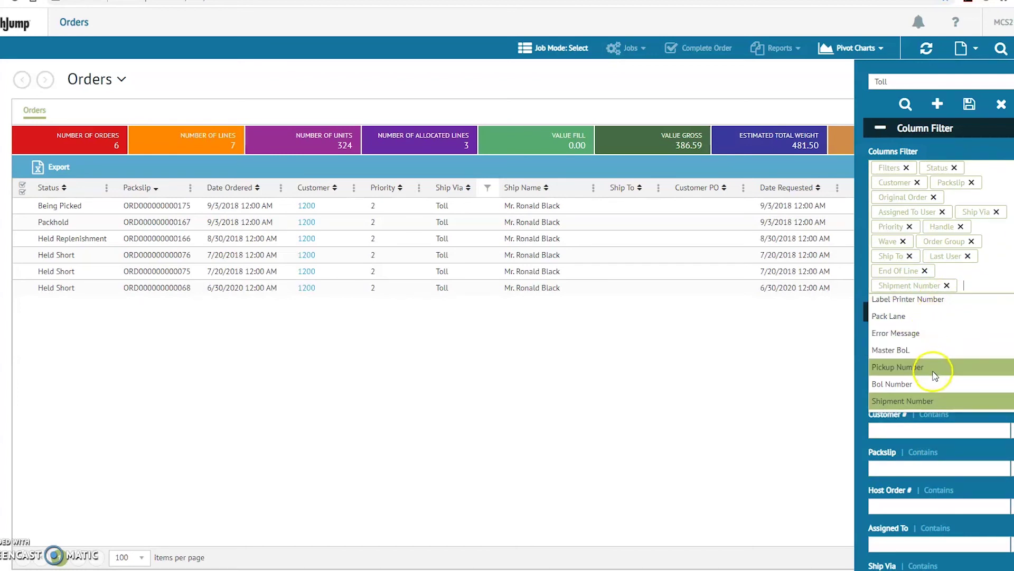
{"action": "left_click", "coordinate": [919, 406]}
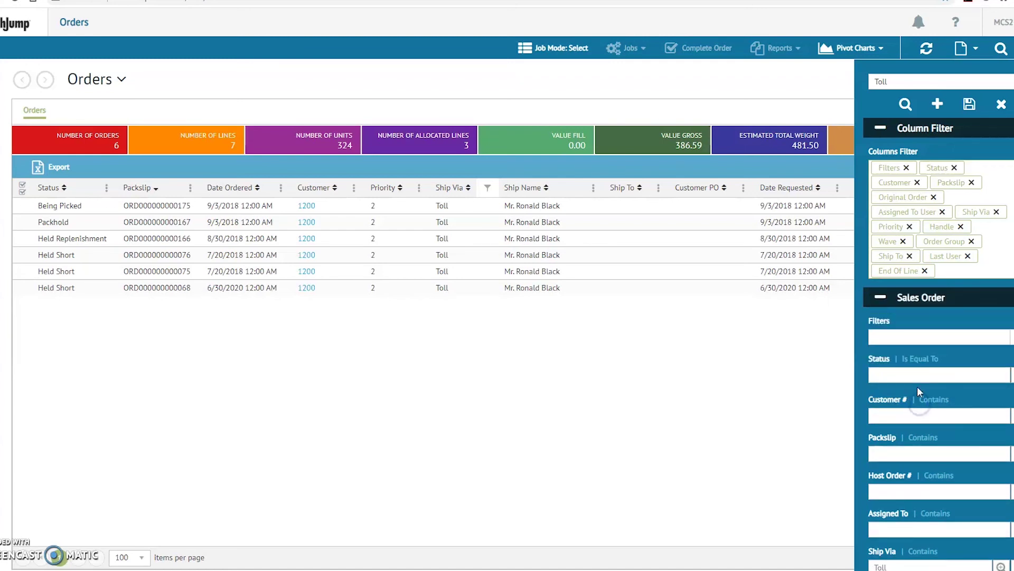
{"action": "left_click", "coordinate": [951, 273]}
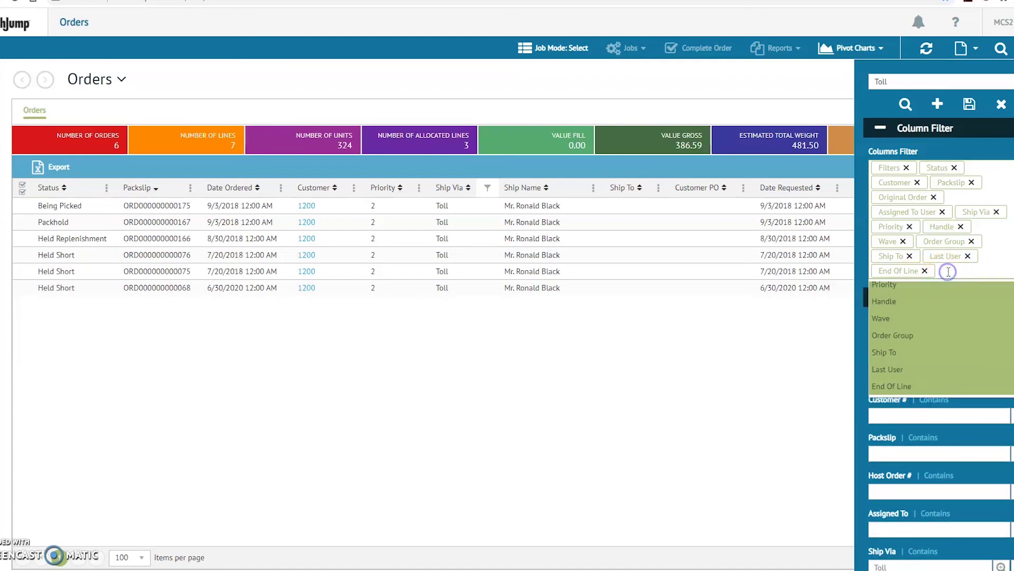
{"action": "scroll", "coordinate": [987, 326], "scroll_direction": "down", "scroll_amount": 10}
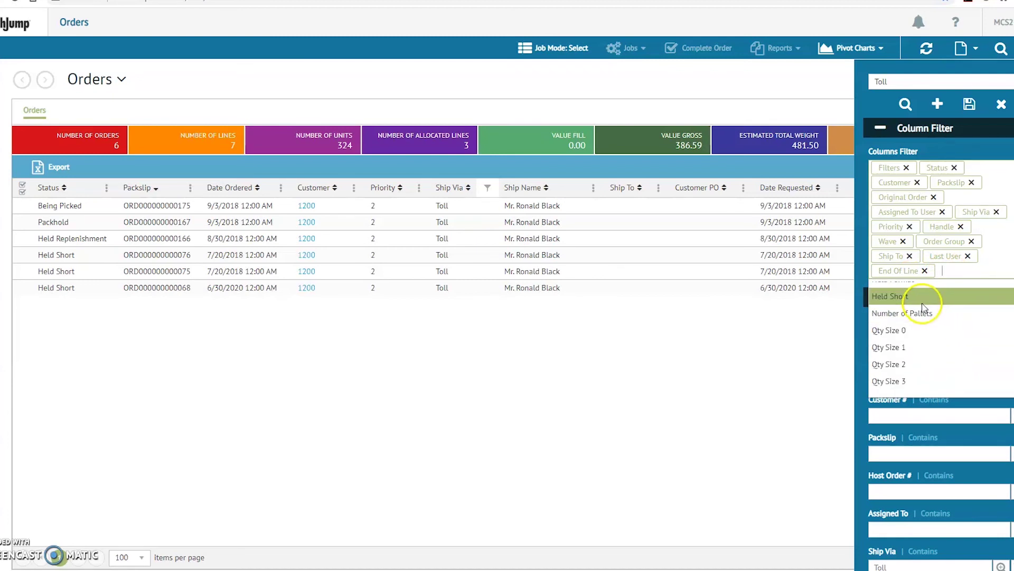
{"action": "left_click", "coordinate": [924, 305]}
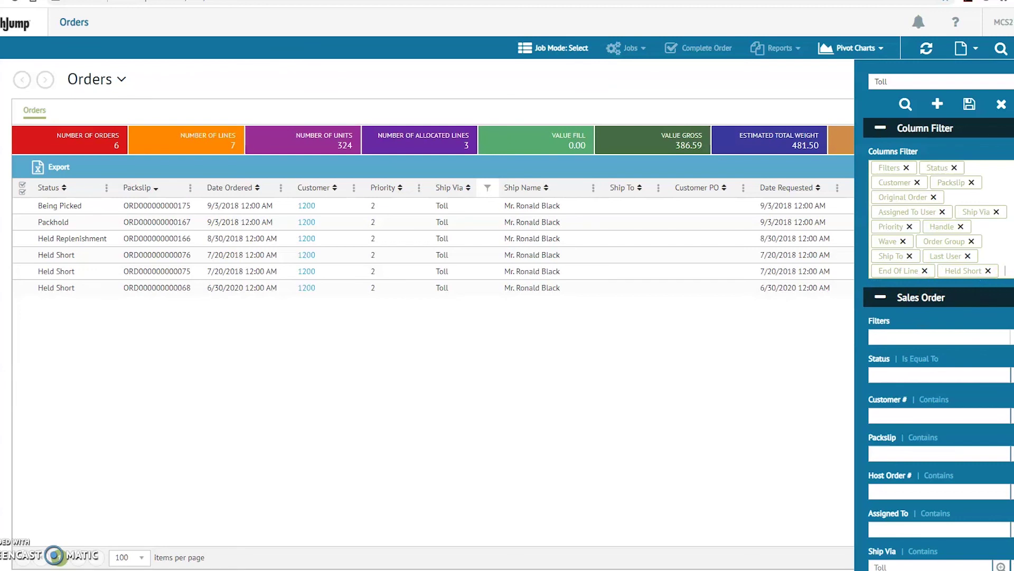
{"action": "scroll", "coordinate": [1010, 285], "scroll_direction": "down", "scroll_amount": 1}
{"action": "scroll", "coordinate": [1010, 285], "scroll_direction": "down", "scroll_amount": 5}
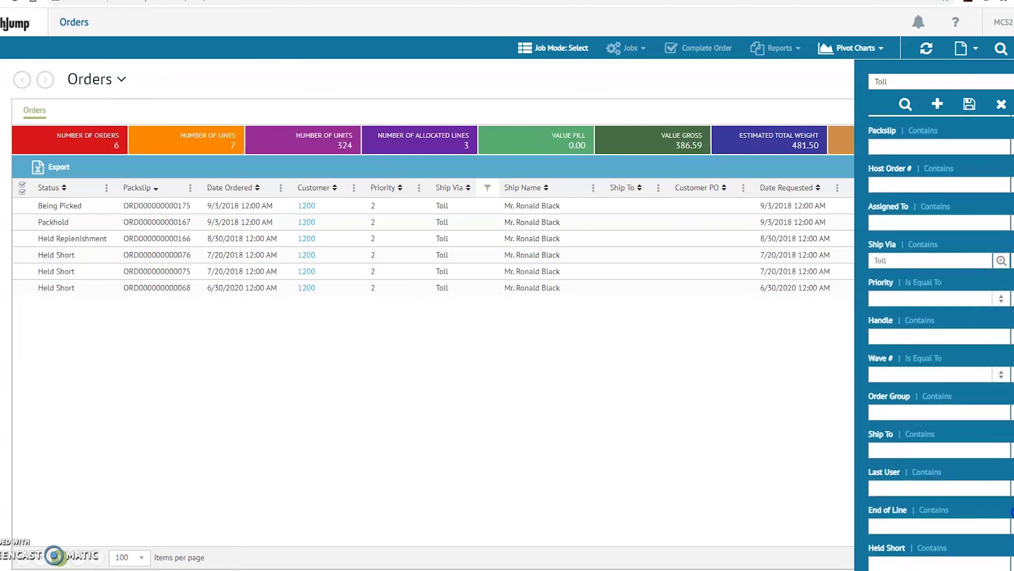